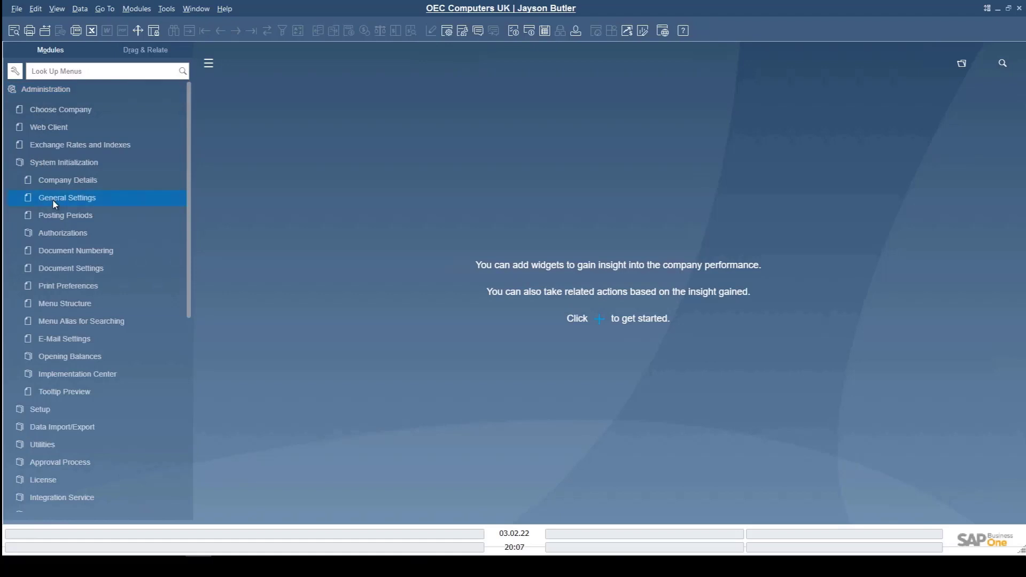
# Step: Open Document Settings and review the Electronic Documents import configuration
pyautogui.click(56, 275)
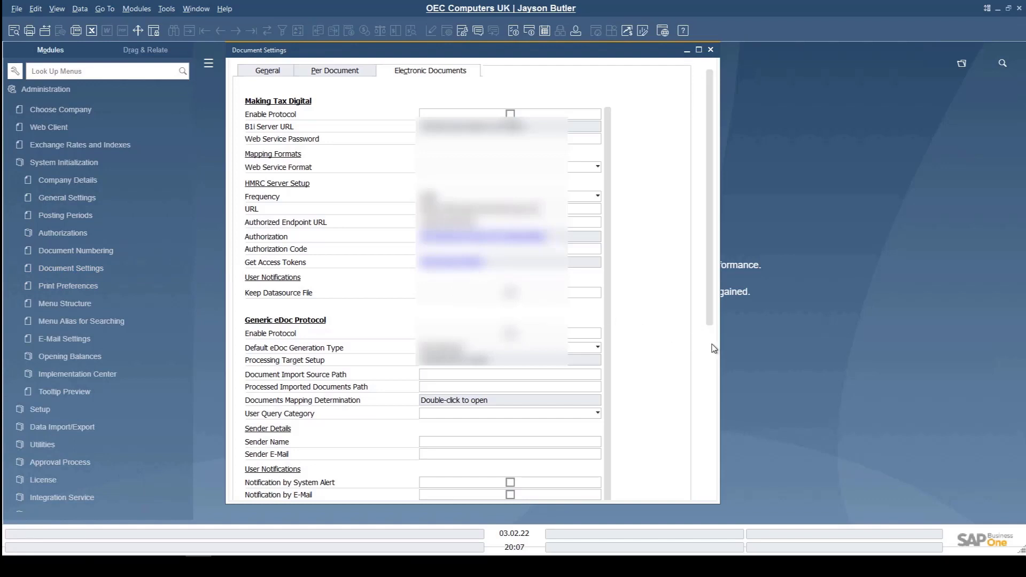
pyautogui.click(711, 345)
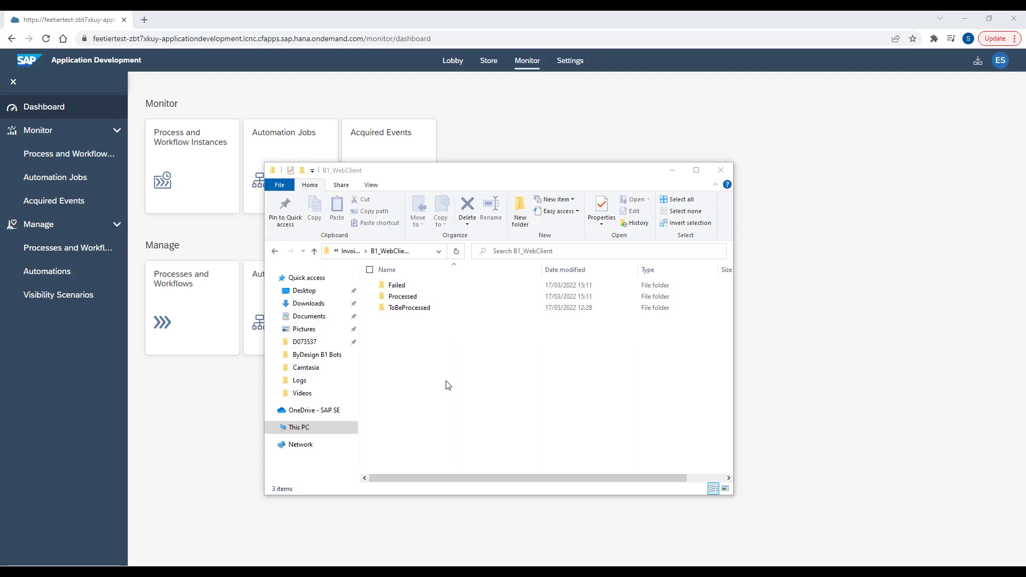
# Step: Check that ToBeProcessed contains B1 IN Example_5.pdf, then minimize File Explorer
pyautogui.click(414, 309)
pyautogui.doubleClick(415, 309)
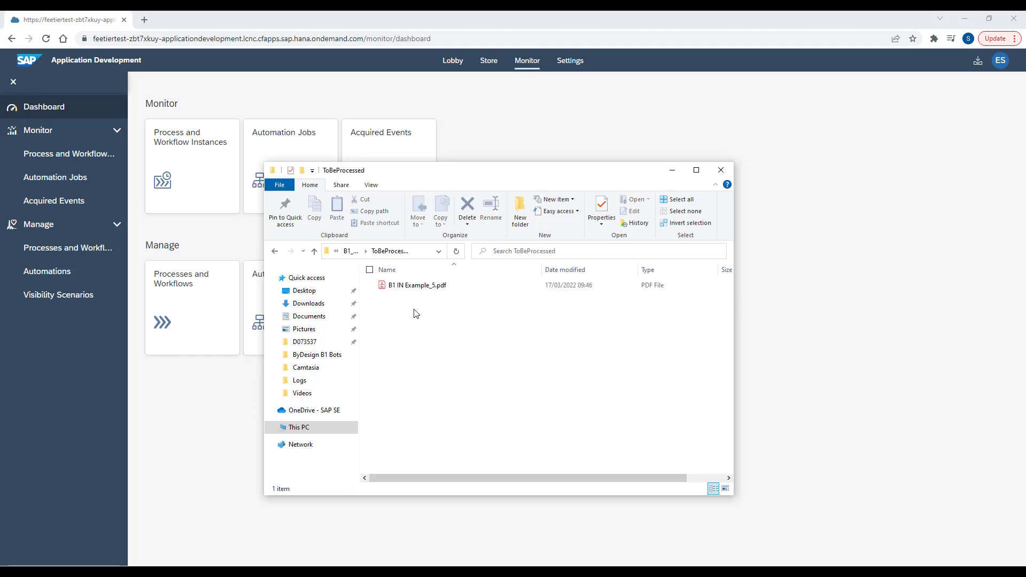
pyautogui.click(672, 171)
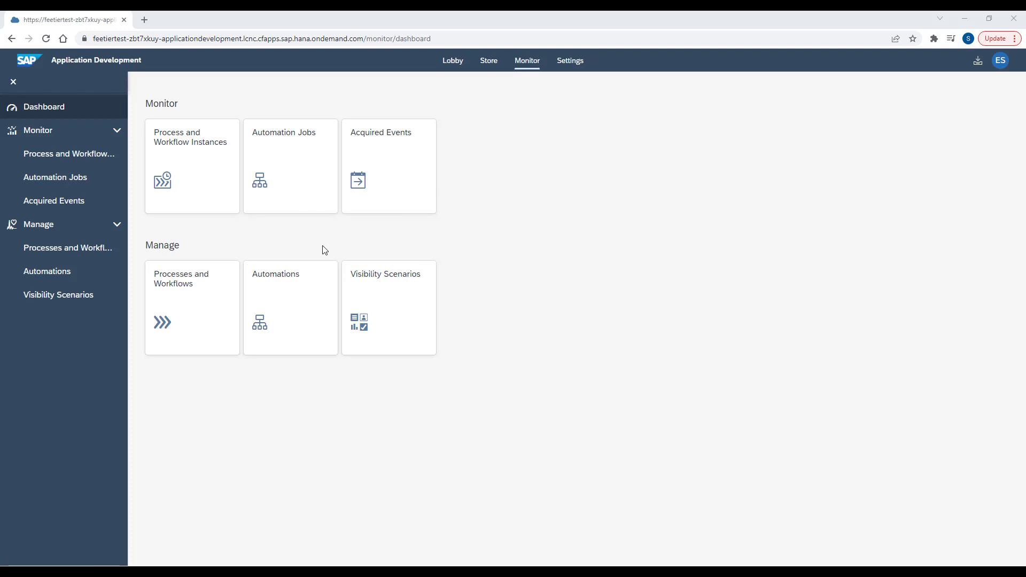
# Step: List the deployed automations and show the actions menu for Invoice Trigger
pyautogui.click(280, 297)
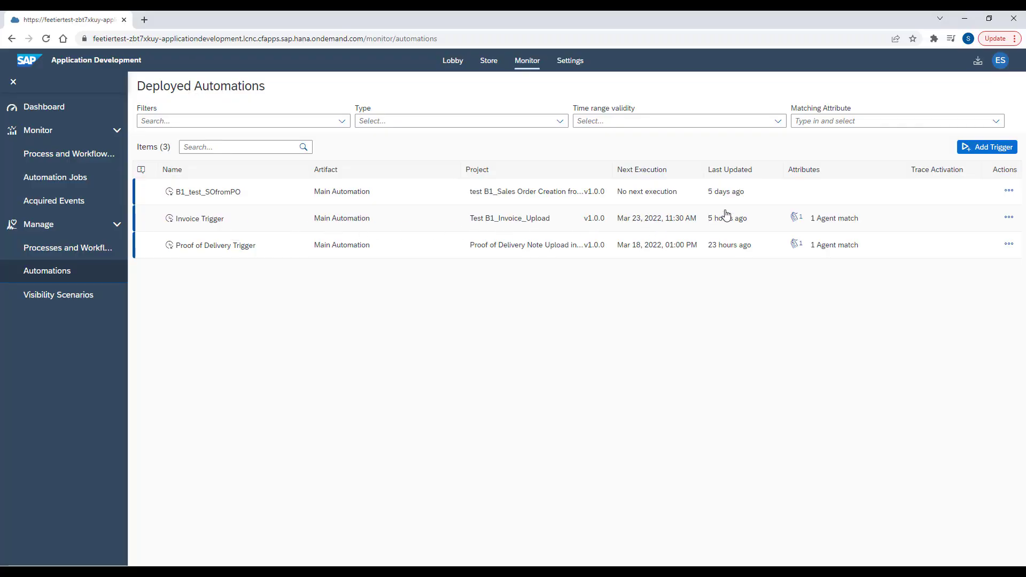
pyautogui.click(1008, 217)
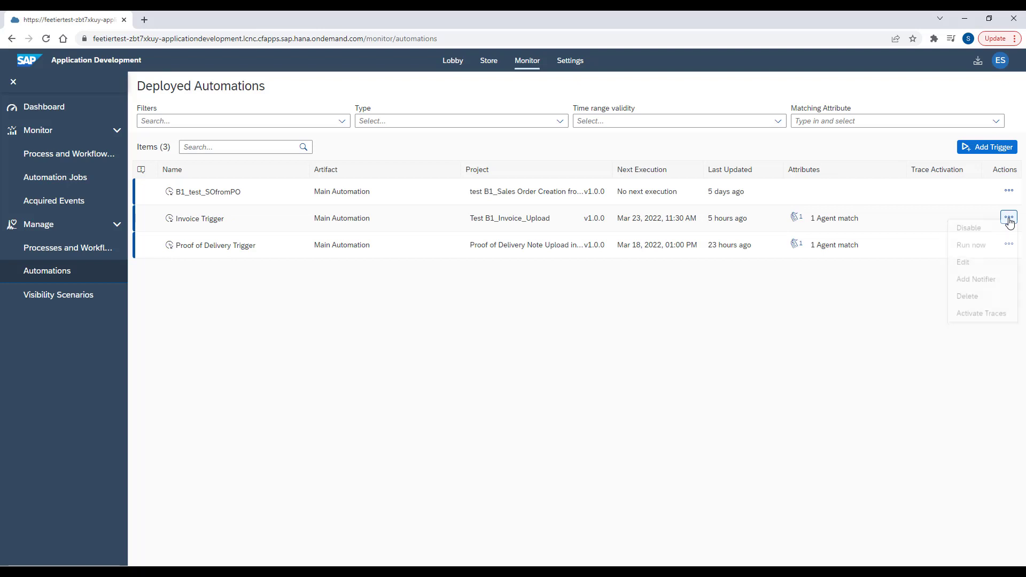
# Step: Schedule Invoice Trigger for 11:30 AM Mon–Fri and check parameters like businessOneDBName SBODEMOGB
pyautogui.click(969, 266)
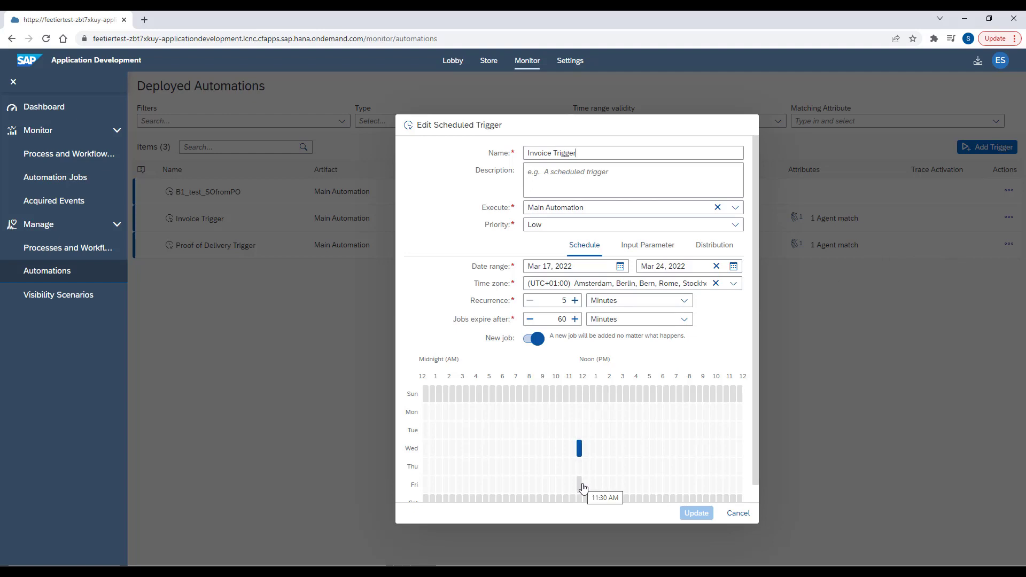
pyautogui.moveTo(582, 488); pyautogui.dragTo(581, 411)
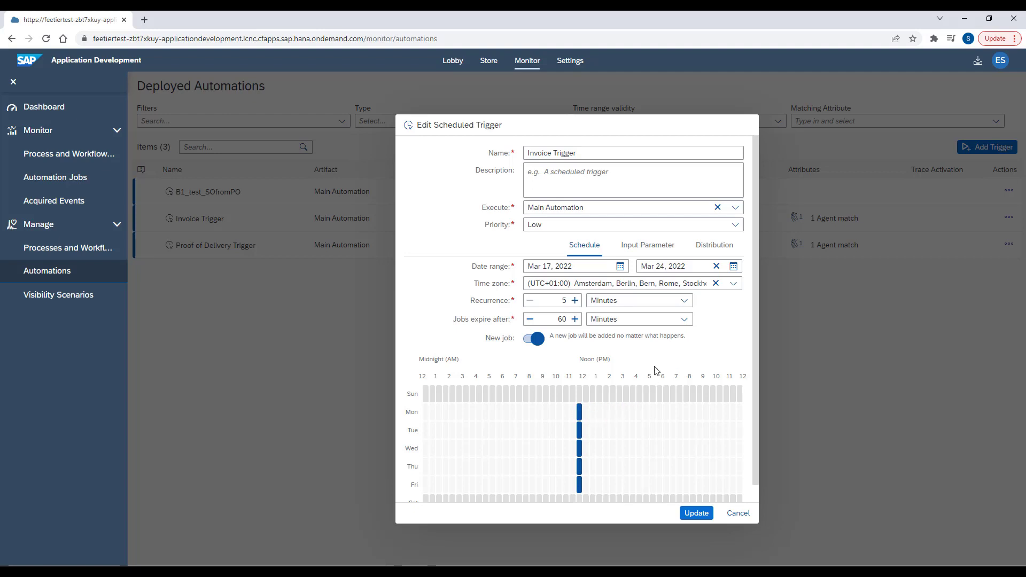
pyautogui.click(647, 243)
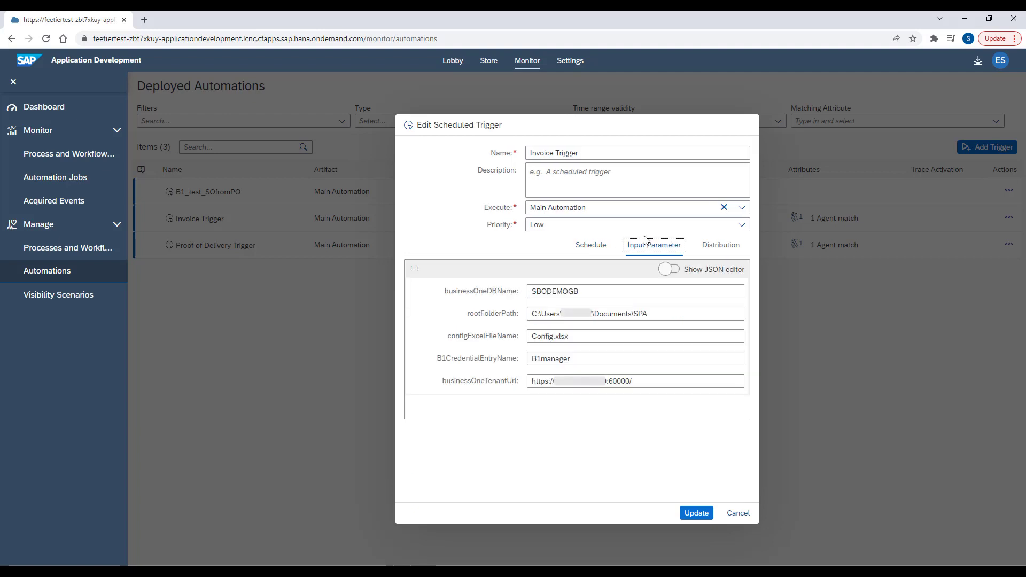
pyautogui.click(498, 298)
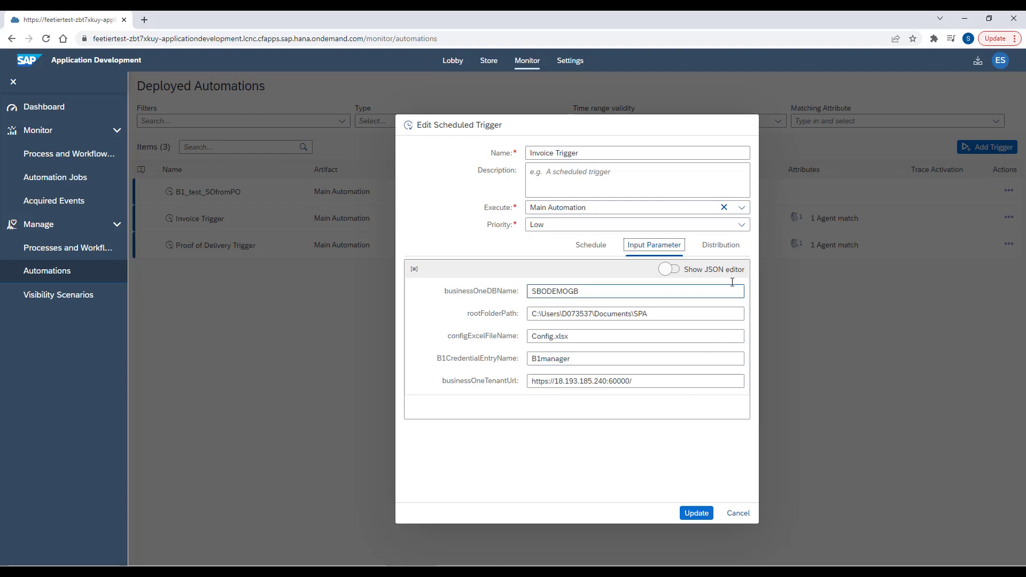
# Step: Confirm the trigger is limited to agent My machine 1 and update it
pyautogui.click(722, 246)
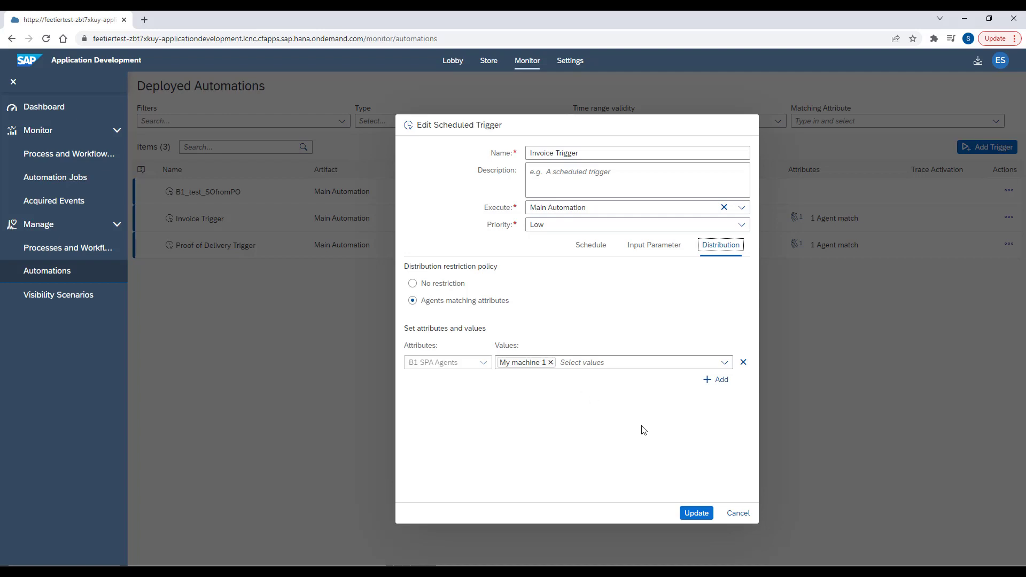
pyautogui.click(706, 513)
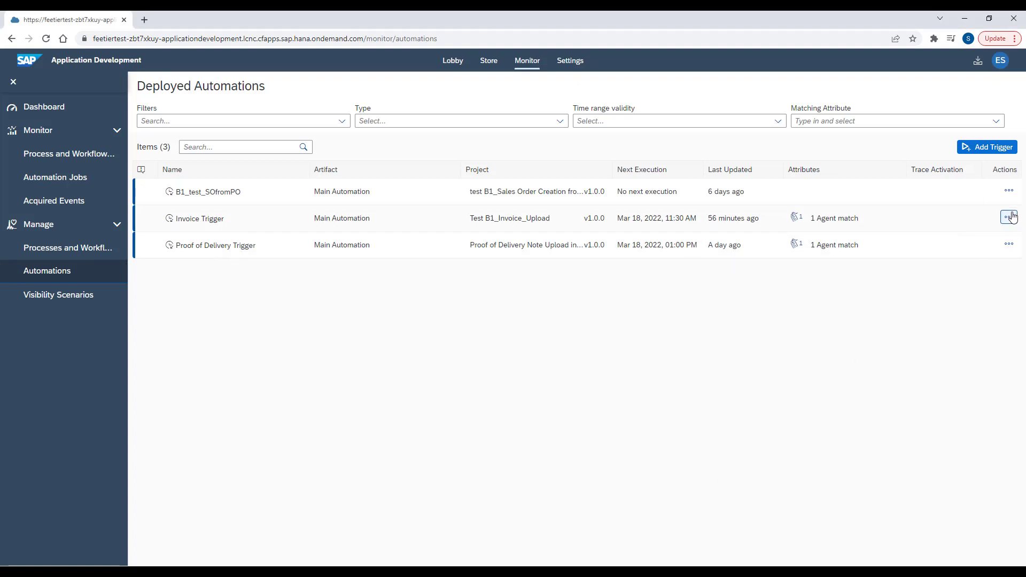
# Step: Run Invoice Trigger now and check its latest job shows Successful in Automation Jobs
pyautogui.click(1009, 216)
pyautogui.click(970, 256)
pyautogui.click(970, 252)
pyautogui.click(85, 175)
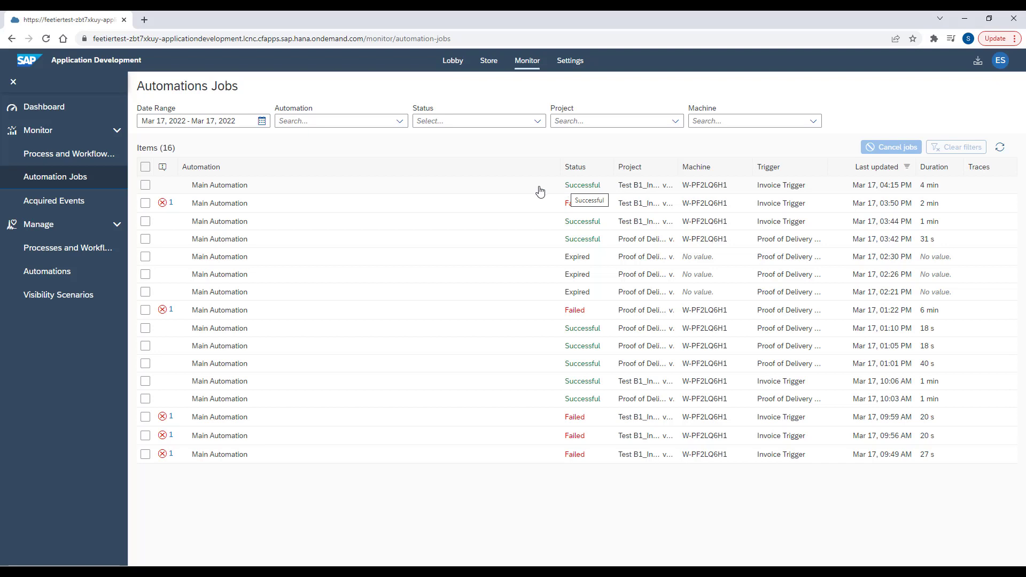
# Step: Back in Explorer, open B1_WebClient's Processed folder, now holding B1 IN Example_5.pdf
pyautogui.hotkey('alt', 'Tab')
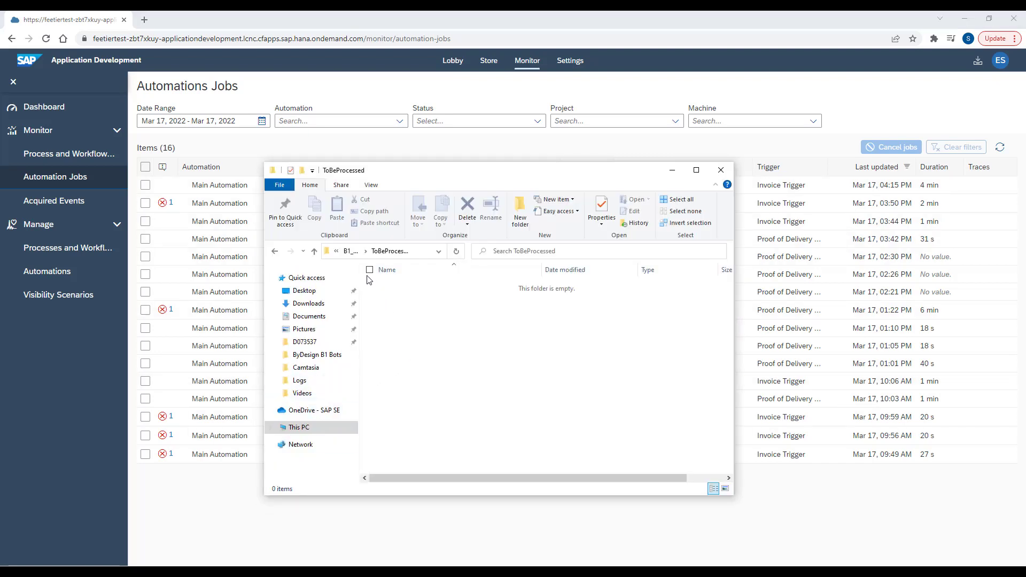
pyautogui.click(350, 251)
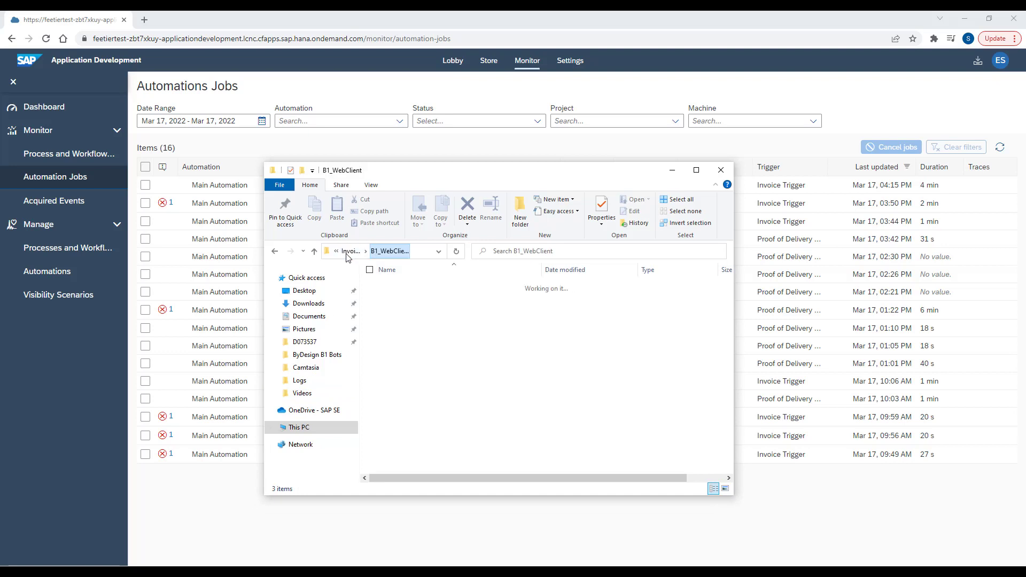
pyautogui.click(399, 297)
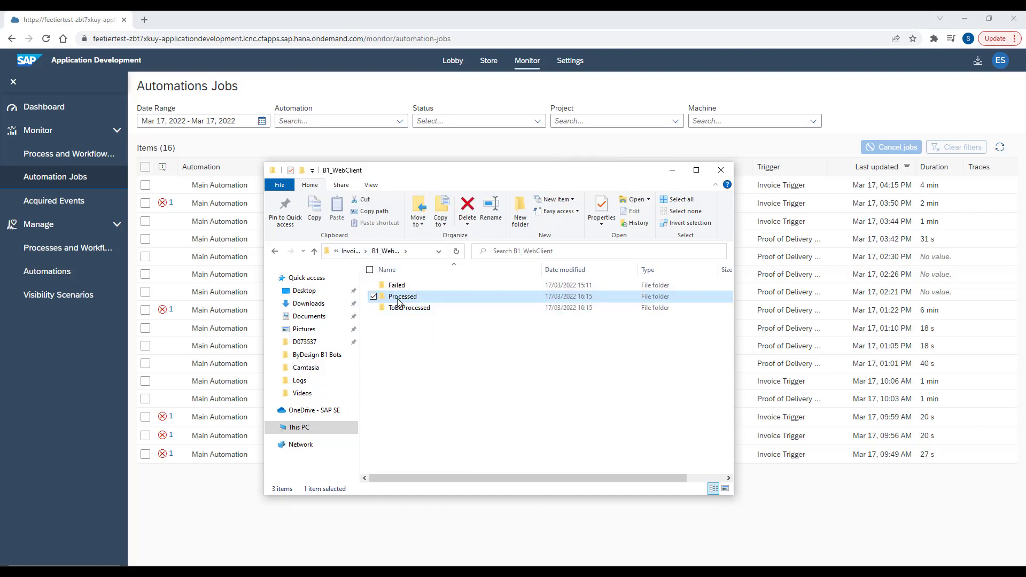
pyautogui.doubleClick(398, 299)
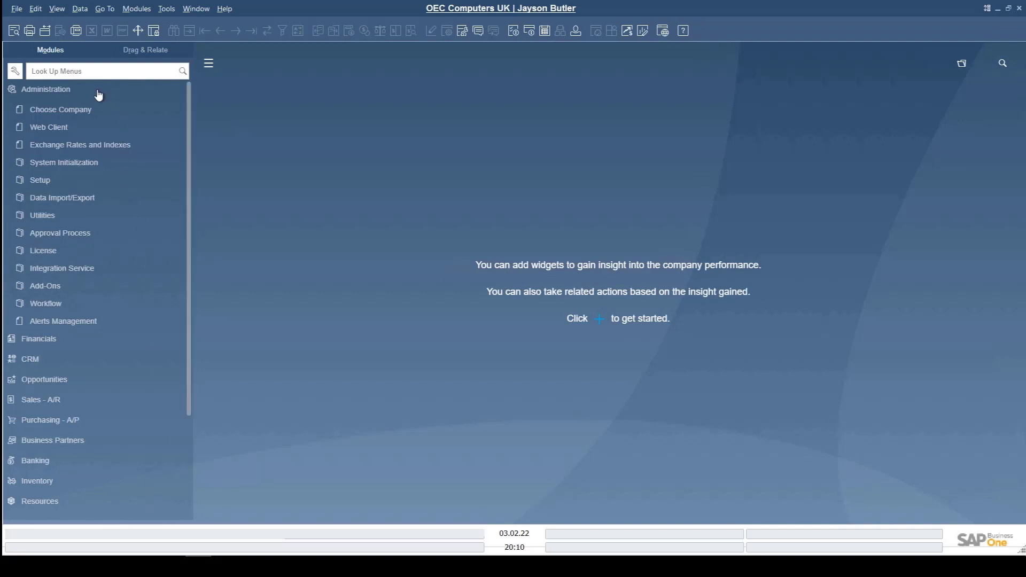
# Step: Launch the Electronic Document Import Wizard from Purchasing - A/P and advance to Document Data Matching
pyautogui.click(73, 93)
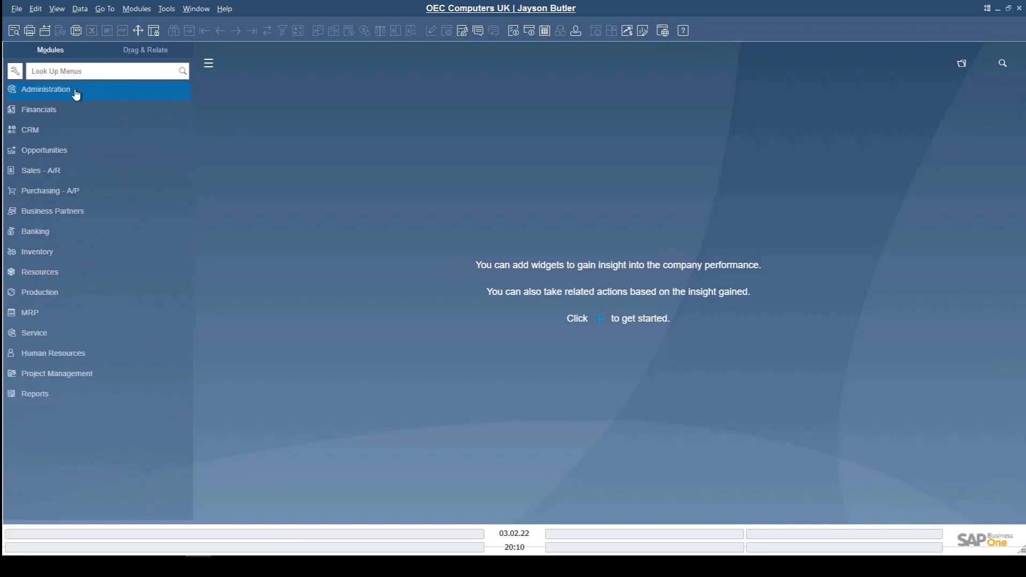
pyautogui.click(53, 193)
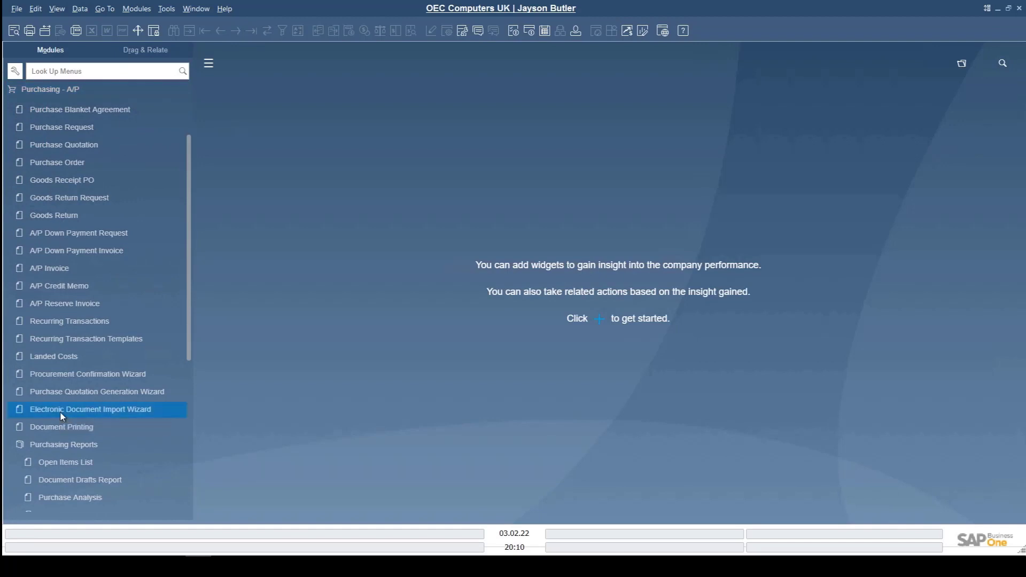
pyautogui.click(62, 413)
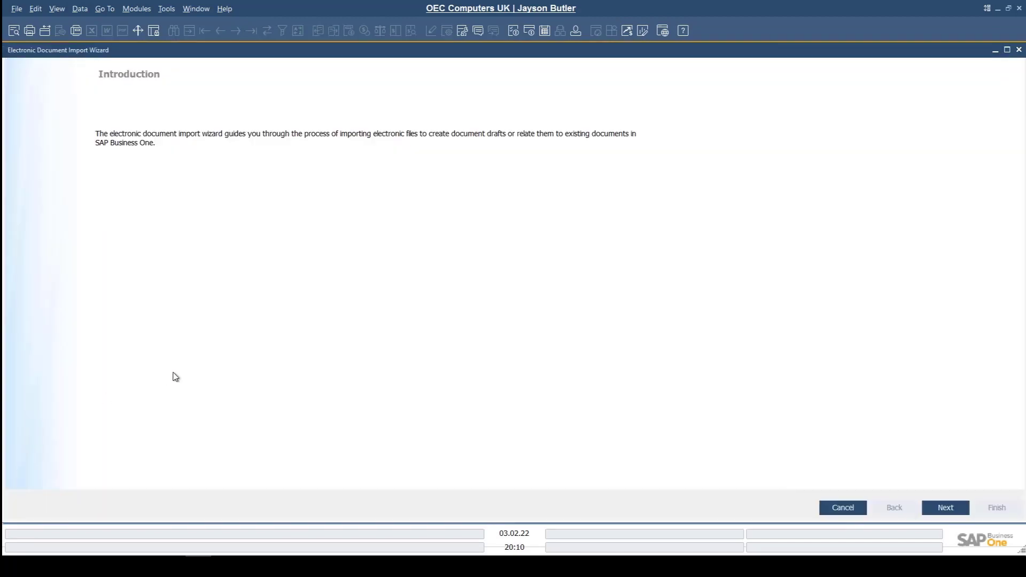
pyautogui.click(945, 508)
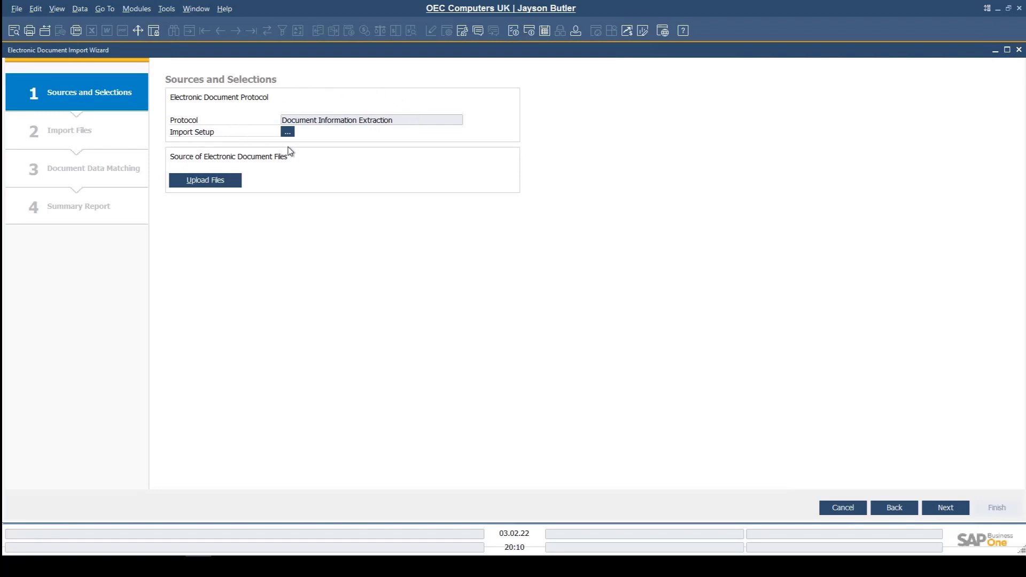
pyautogui.click(950, 511)
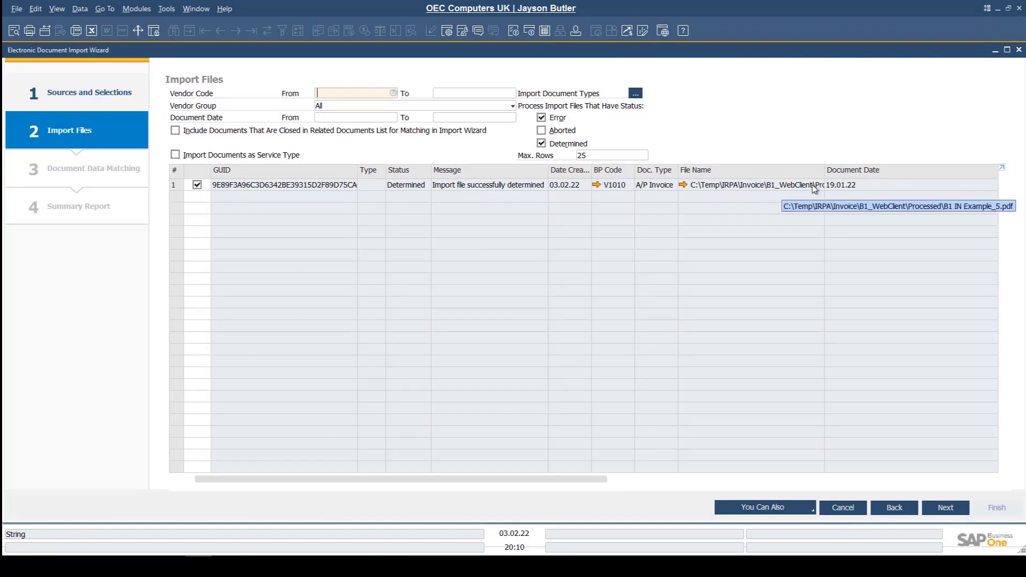
pyautogui.click(941, 508)
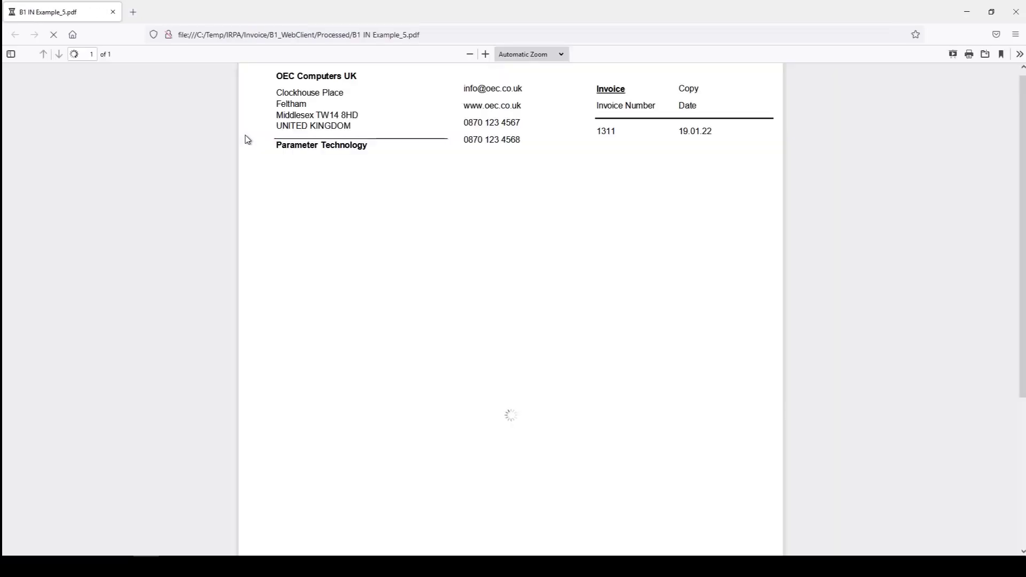
# Step: Close the B1 IN Example_5.pdf invoice after confirming its GBP 540.00 total
pyautogui.click(1015, 13)
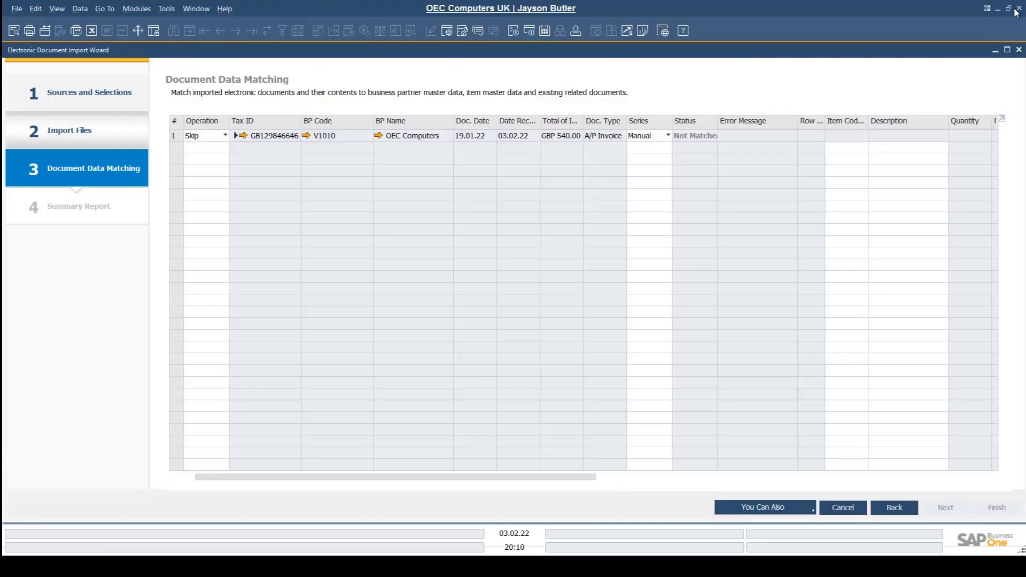
# Step: Set all rows to Generate, create draft PU 117, and verify B1 IN Example_5 is attached
pyautogui.click(236, 137)
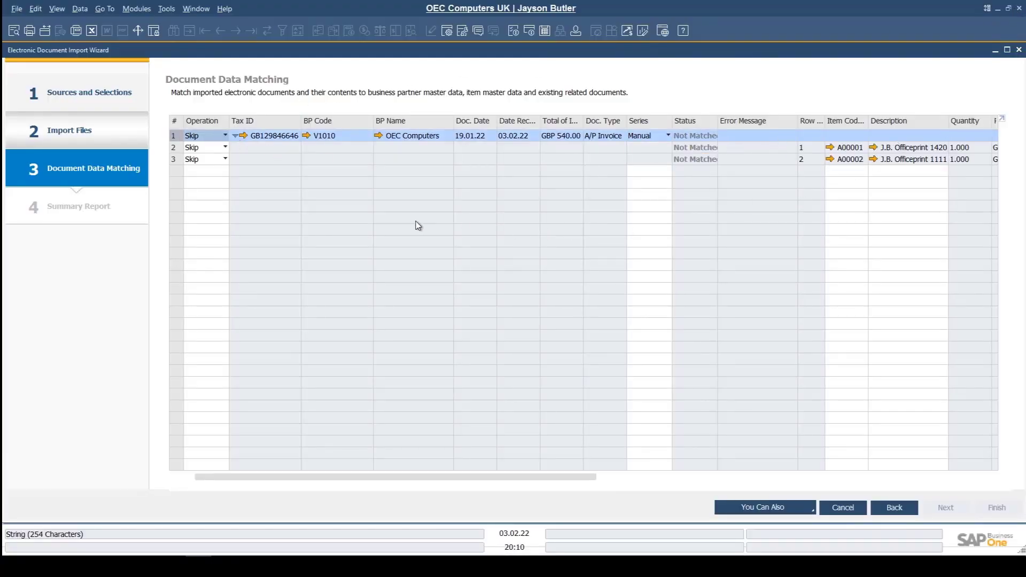
pyautogui.click(764, 513)
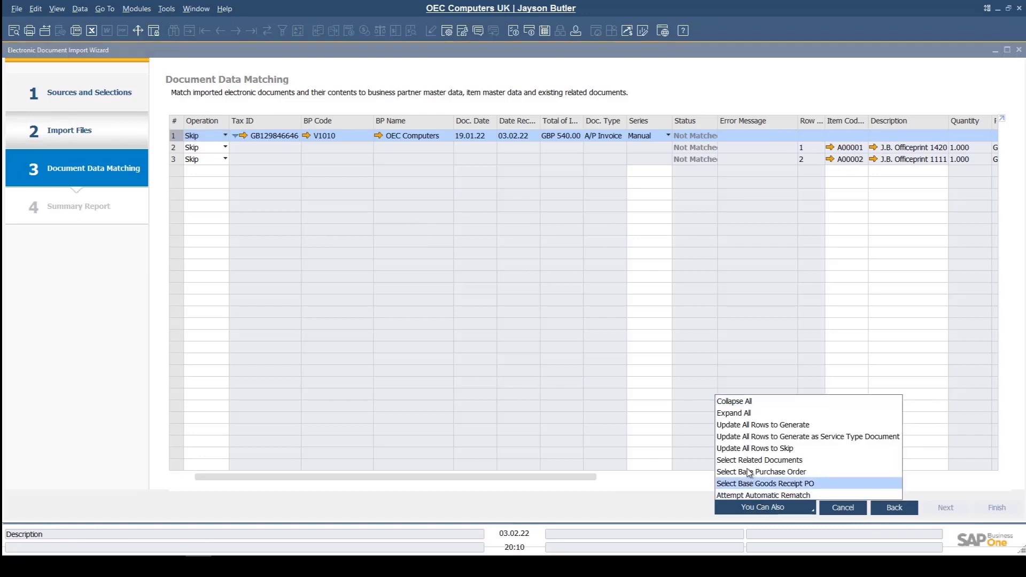
pyautogui.click(756, 425)
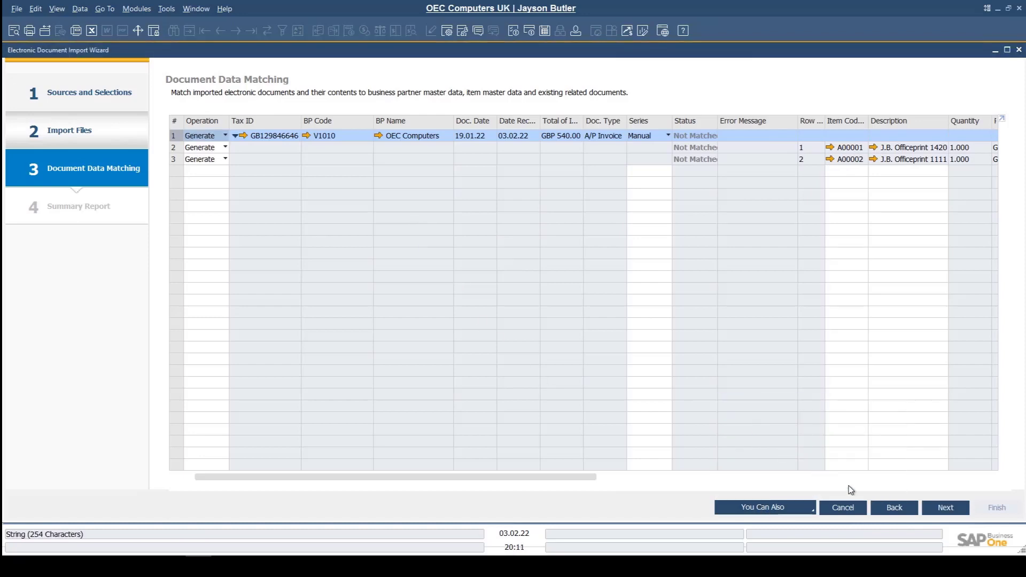
pyautogui.click(942, 511)
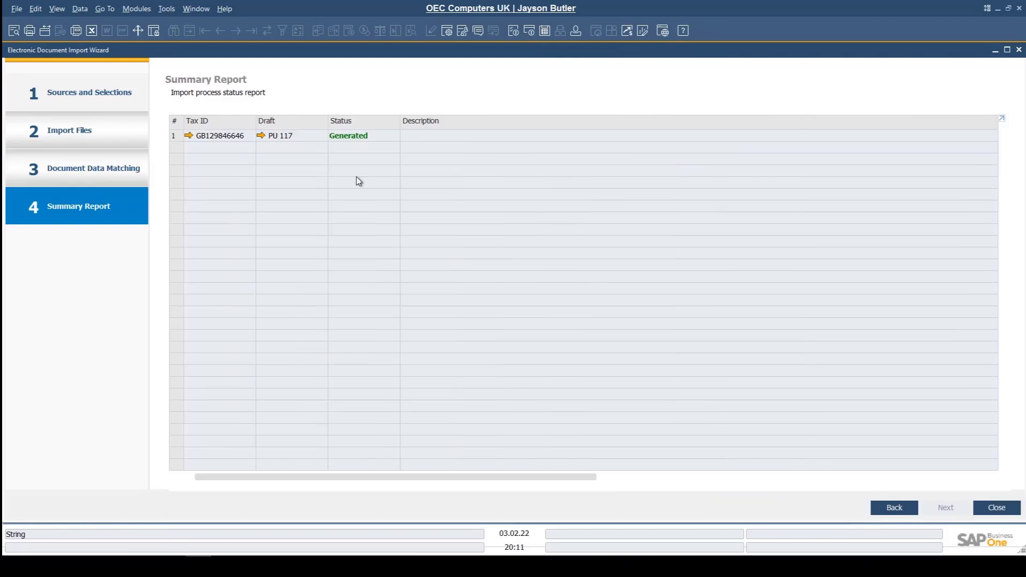
pyautogui.click(260, 135)
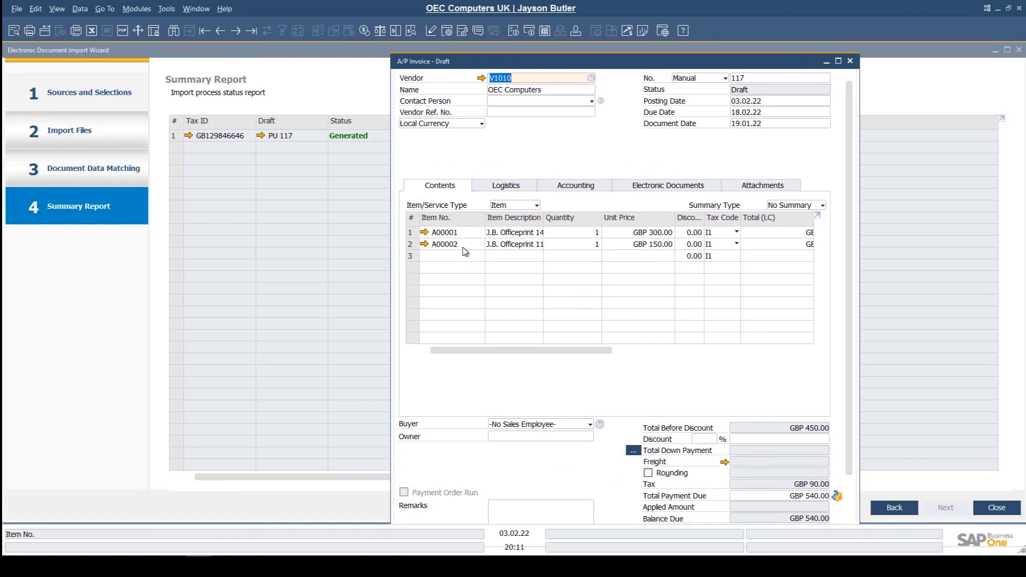
pyautogui.click(742, 187)
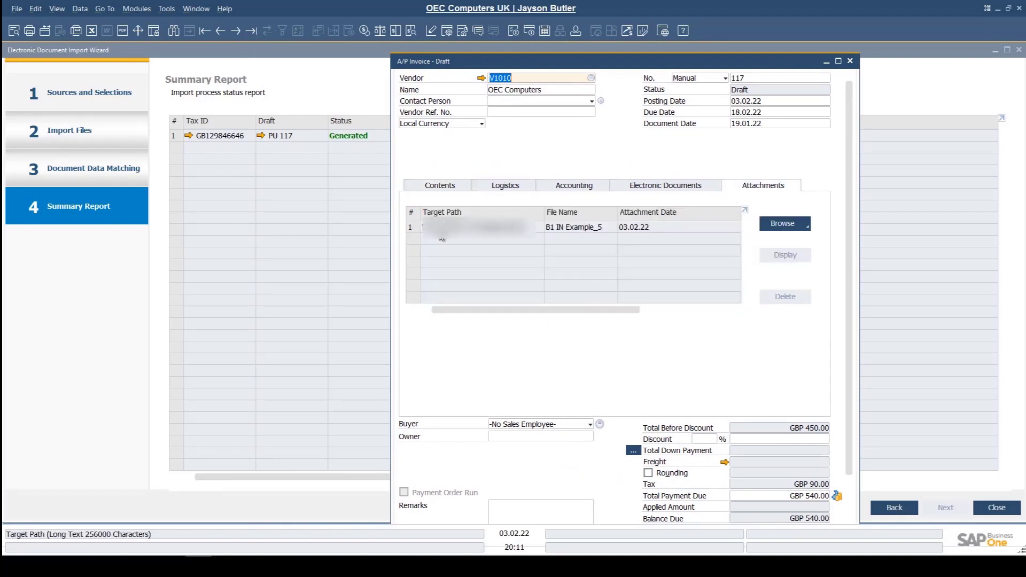